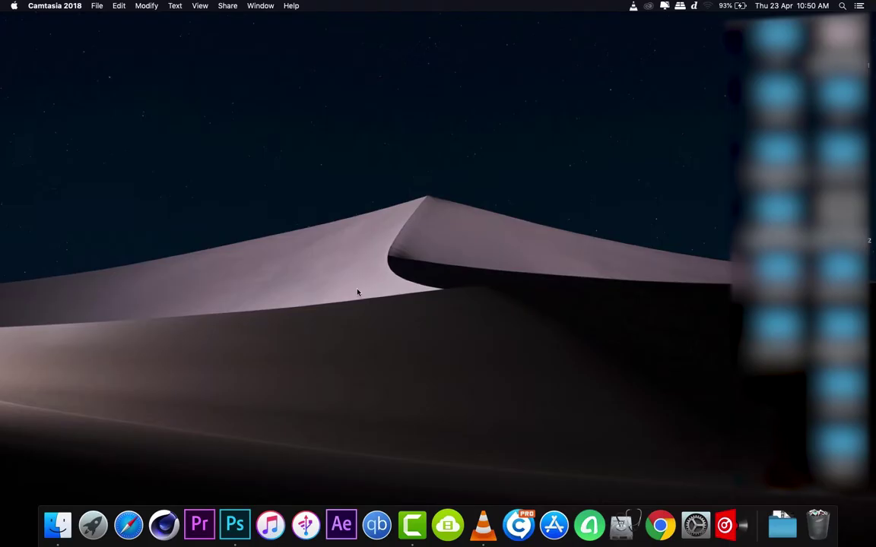
Bring Photoshop forward on the DSC_2090 portrait and show the Actions panel with the Dark Skin set expanded.
left_click(235, 523)
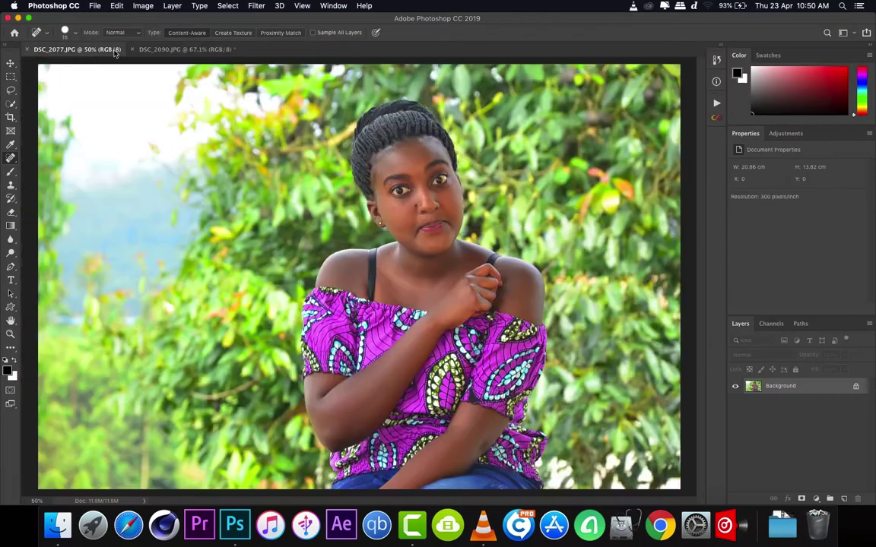
left_click(199, 49)
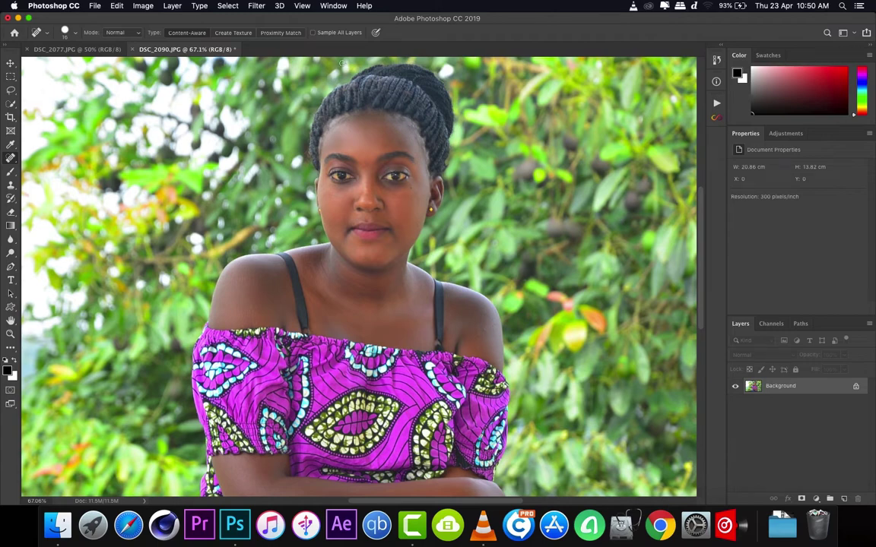
left_click(333, 6)
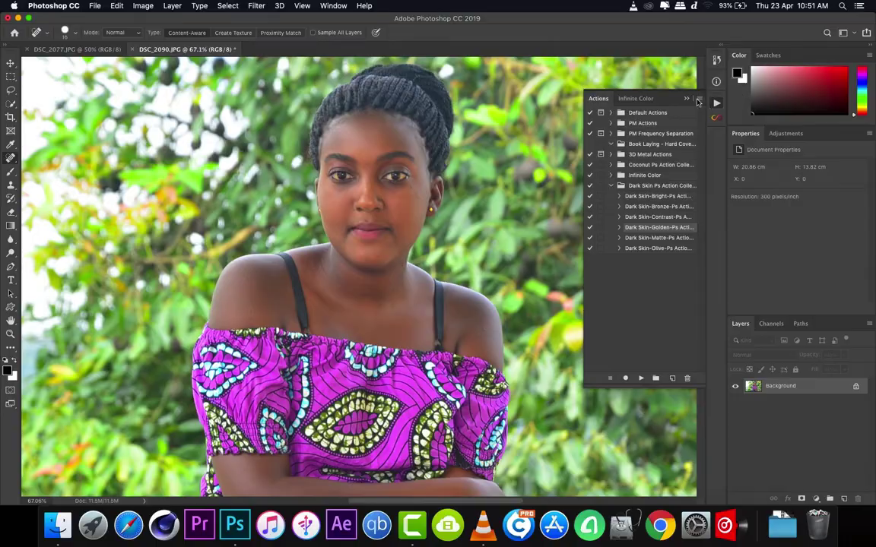
left_click(698, 99)
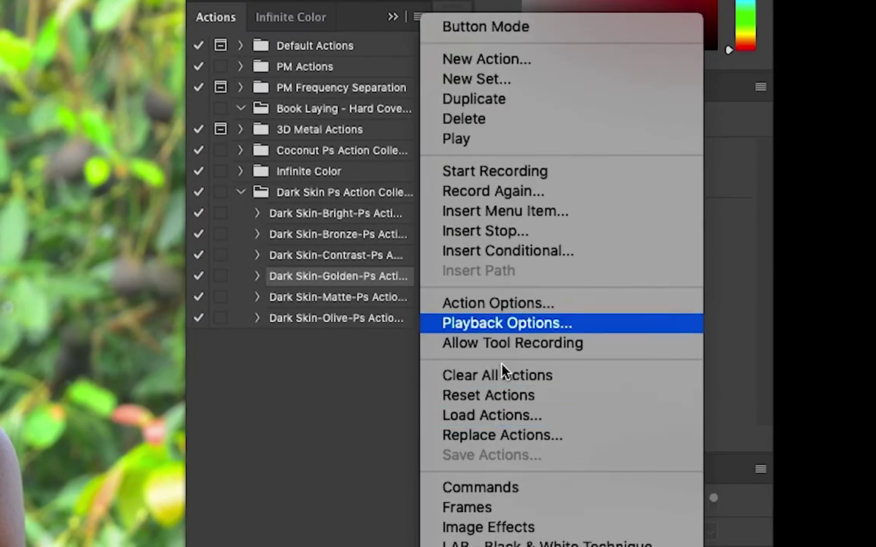
left_click(488, 416)
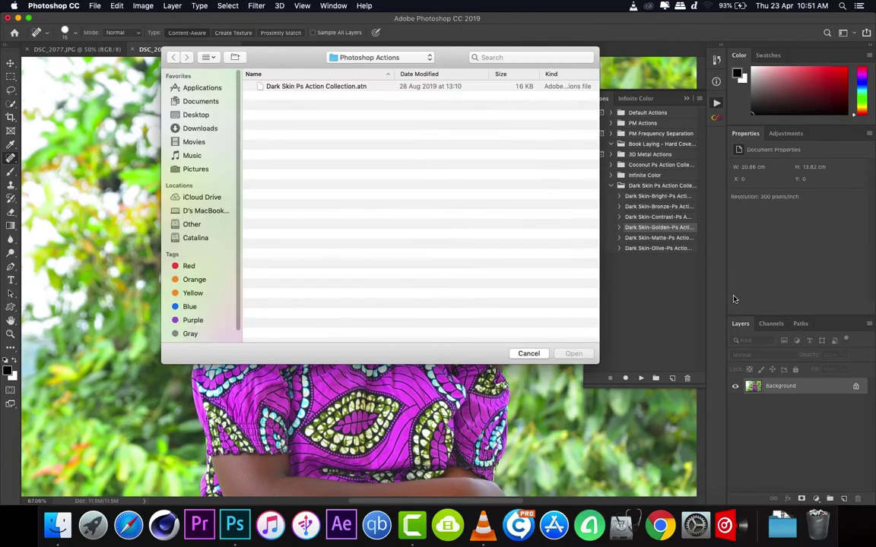
left_click(285, 90)
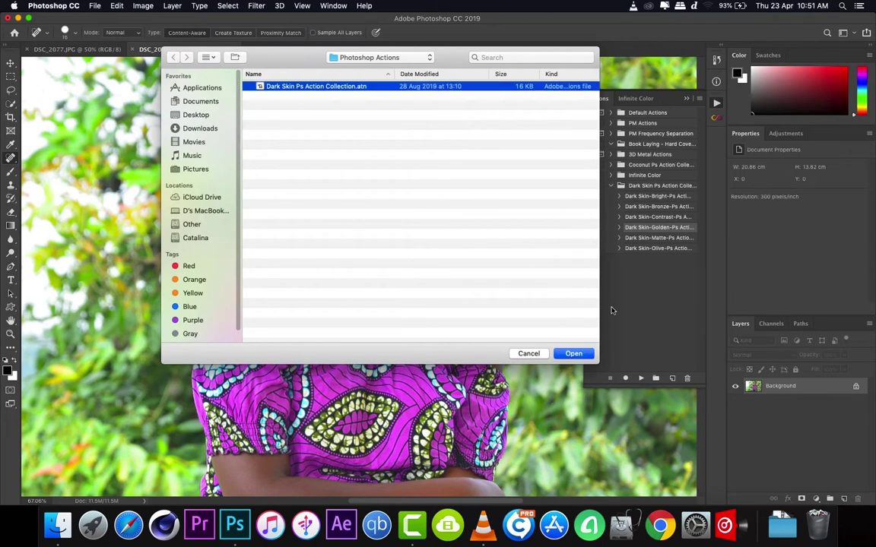
left_click(528, 354)
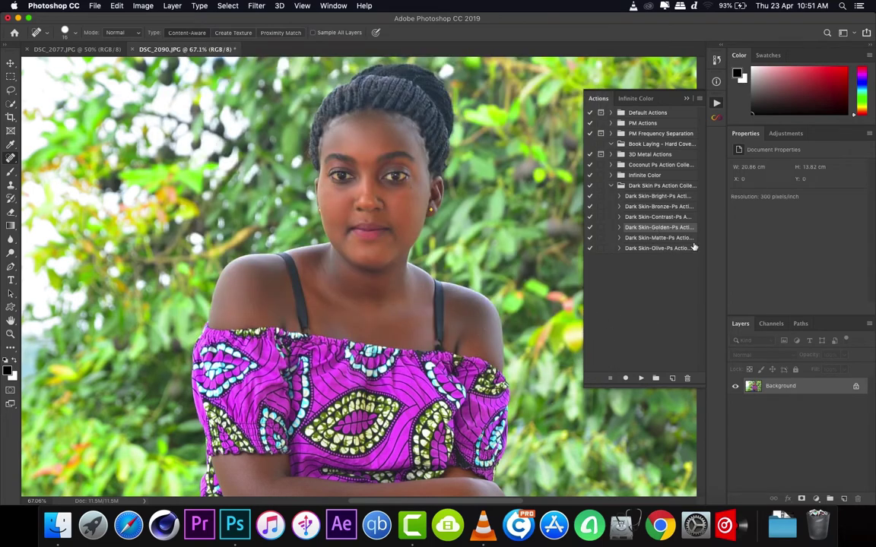
Play the Dark Skin-Olive action on the portrait.
left_click(659, 249)
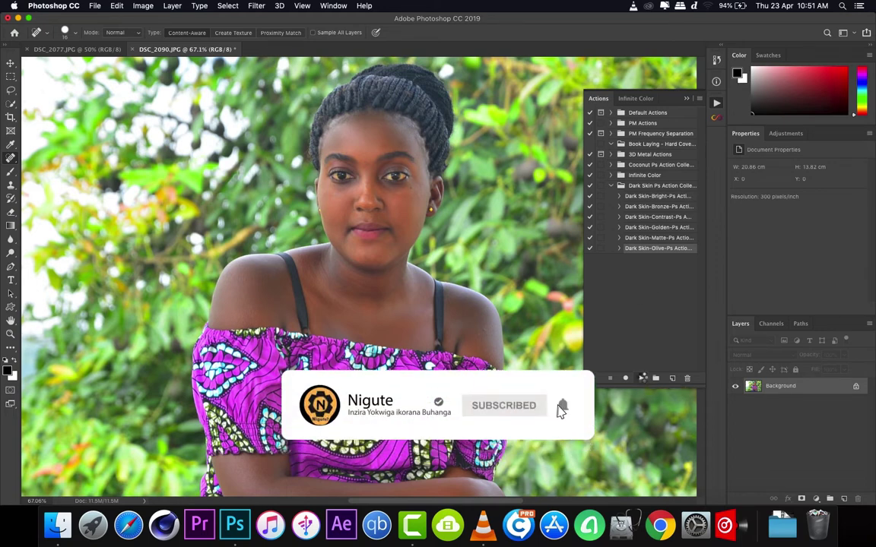
left_click(642, 379)
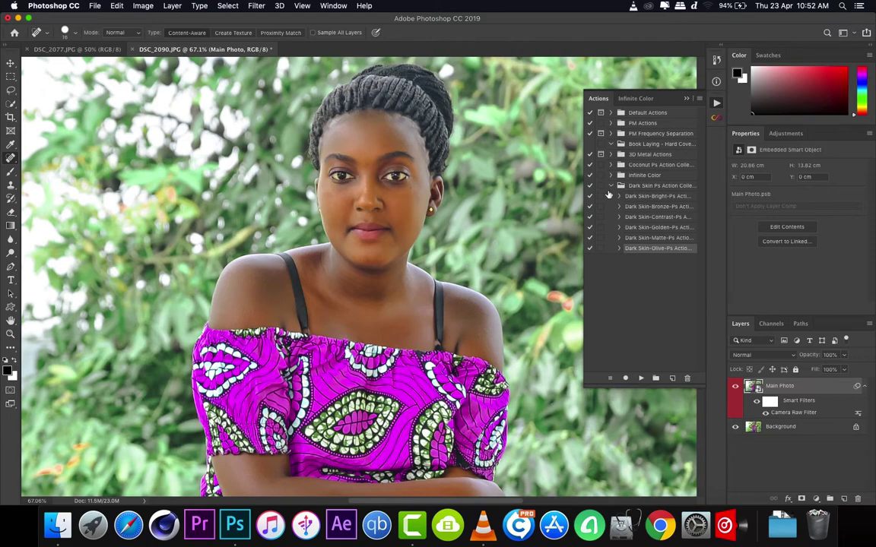
Reopen the Main Photo's Camera Raw filter and apply Auto tone settings.
left_click(685, 98)
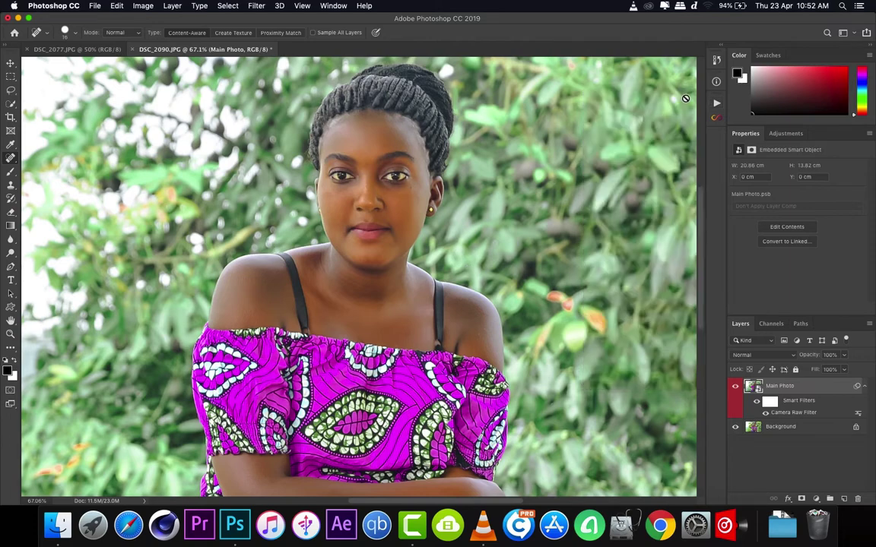
double_click(805, 415)
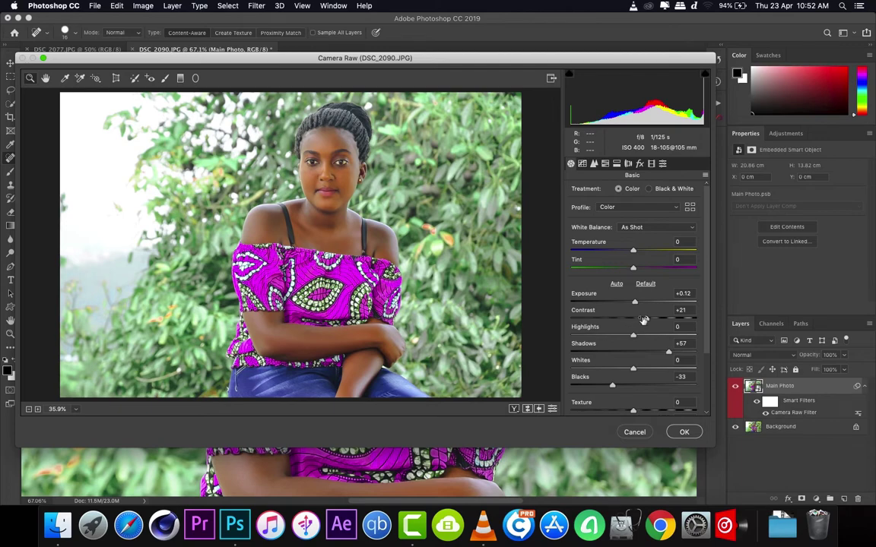
left_click(616, 283)
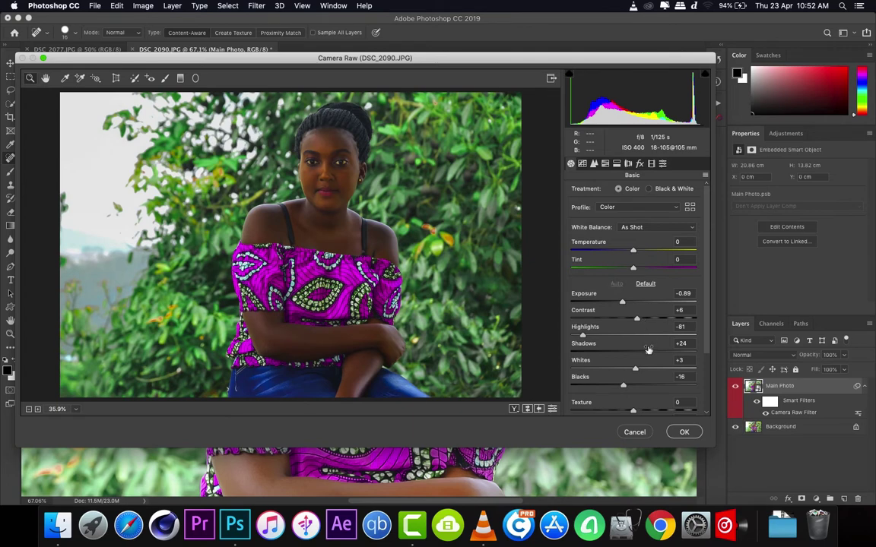
Set Contrast to +36, Highlights to -100 and Shadows to -36.
mouse_move(637, 318)
left_mouse_down()
mouse_move(656, 318)
mouse_move(635, 304)
left_mouse_up()
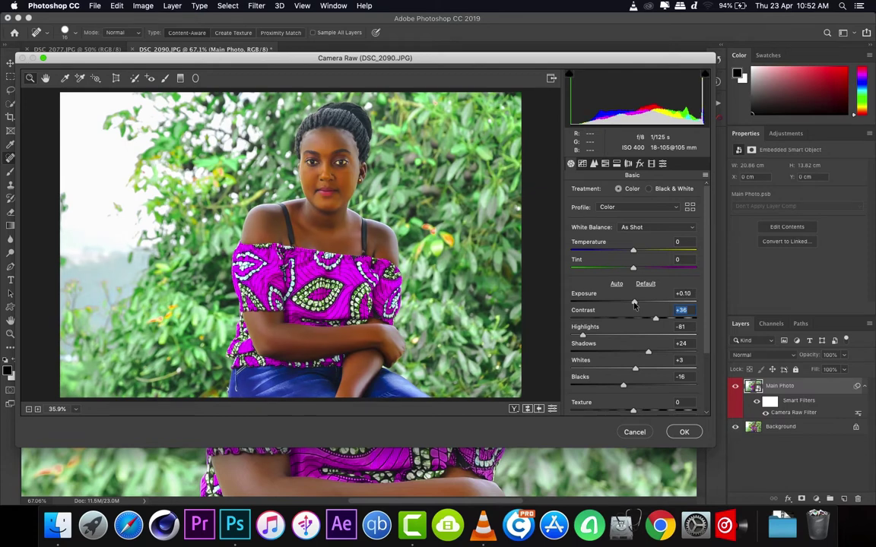
left_click(635, 304)
left_click_drag(583, 336, 570, 339)
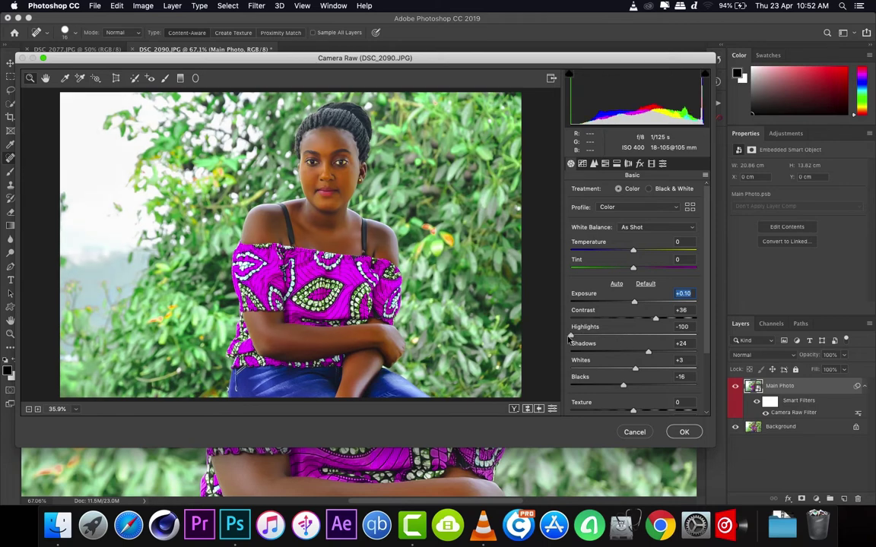
left_click(570, 337)
mouse_move(649, 353)
left_mouse_down()
mouse_move(608, 355)
mouse_move(649, 373)
left_mouse_up()
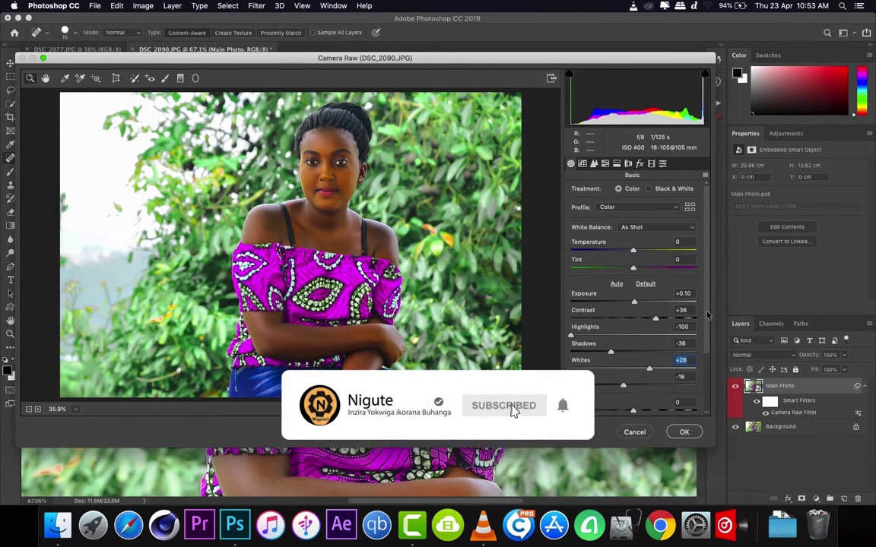
Lower Blacks to -26 and Texture to -36 in the Basic panel.
scroll(639, 304, "down", 2)
scroll(638, 305, "down", 3)
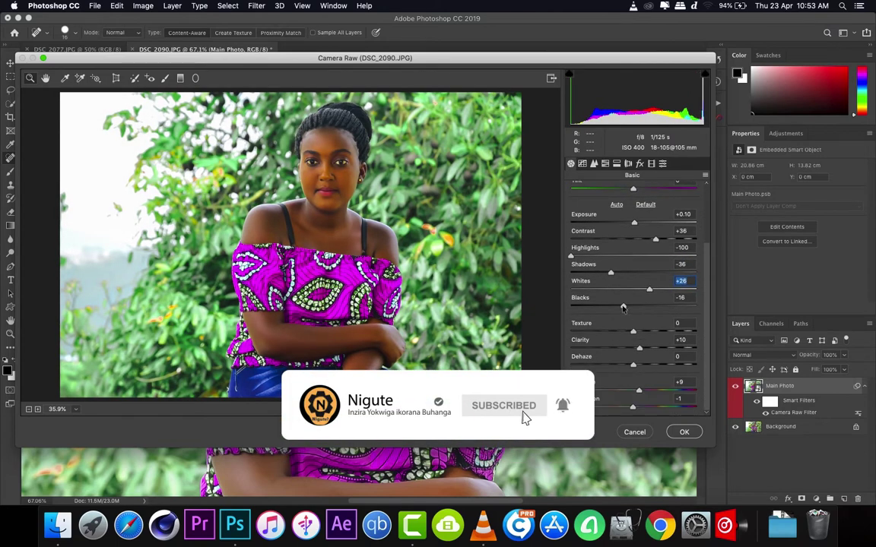
mouse_move(624, 307)
left_mouse_down()
mouse_move(637, 308)
mouse_move(617, 316)
left_mouse_up()
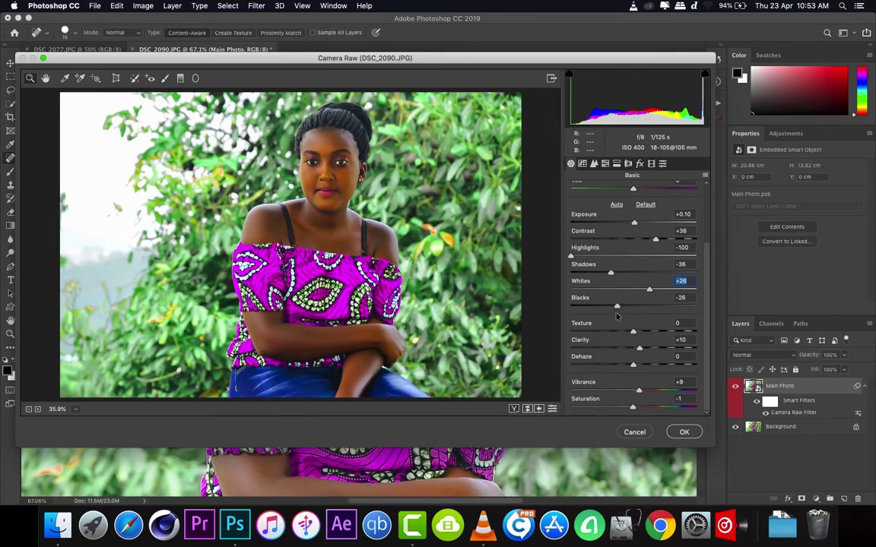
left_click(617, 316)
left_click_drag(632, 332, 609, 335)
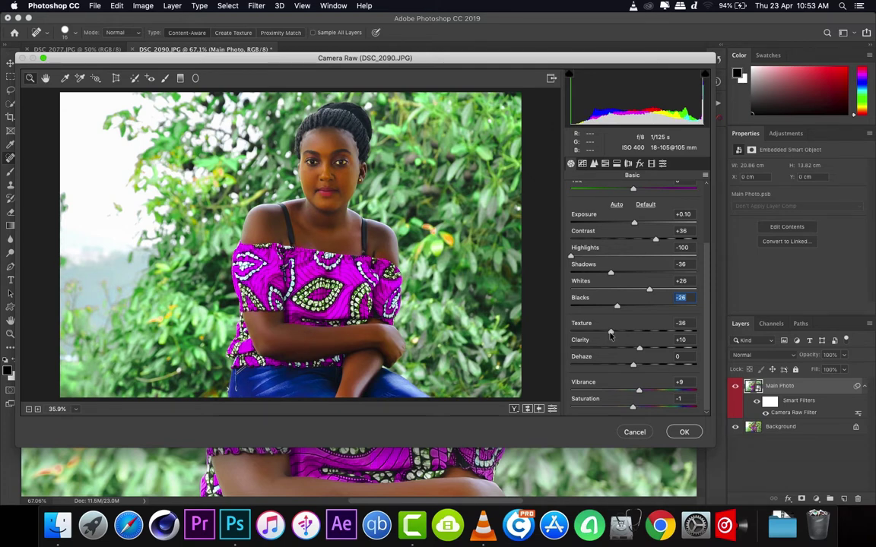
left_click(610, 335)
Raise Clarity to +31 and set Saturation to +10.
left_click_drag(640, 349, 652, 350)
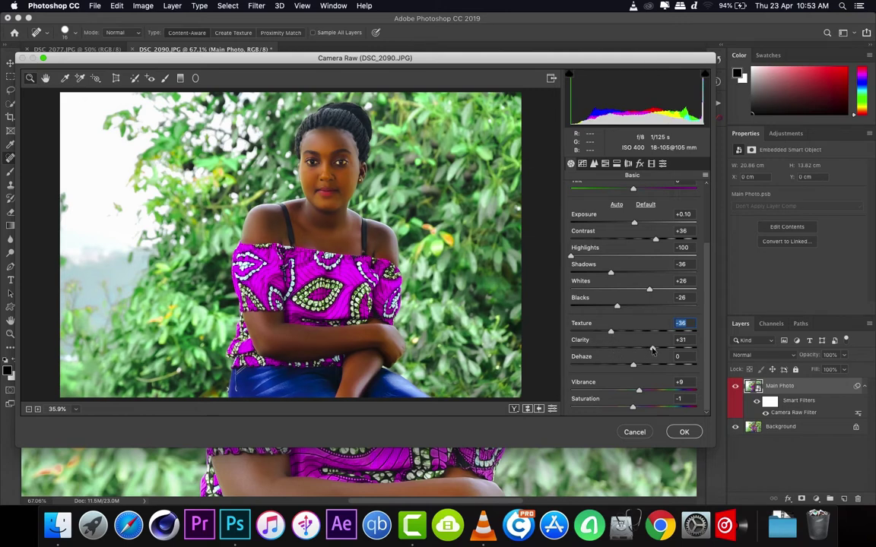
left_click(651, 350)
key("Tab")
key("Tab")
key("Tab")
type("10")
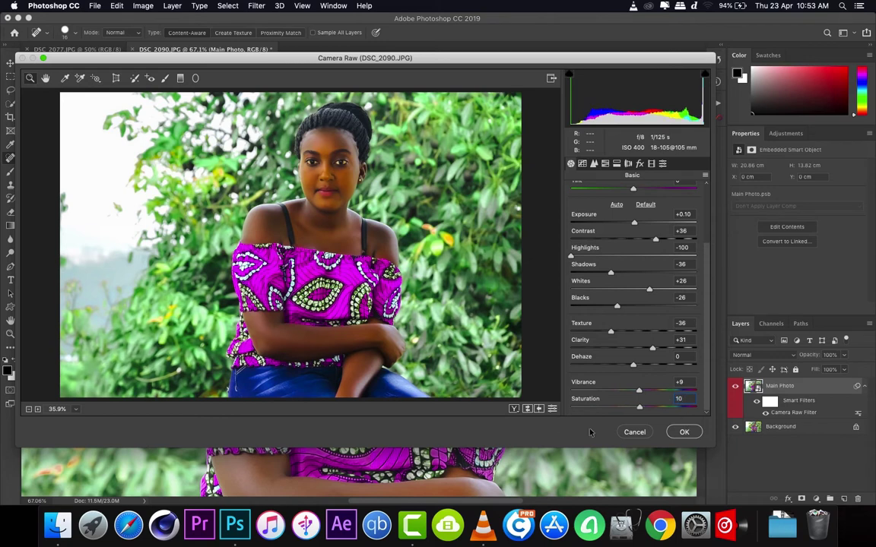
key("Return")
Show a side-by-side Before/After preview zoomed in on the woman's face.
left_click(513, 409)
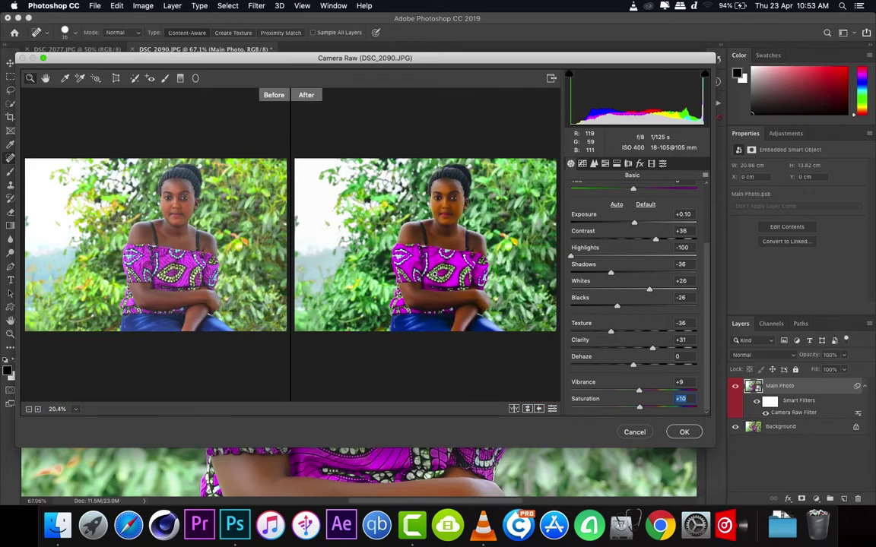
left_click(380, 239)
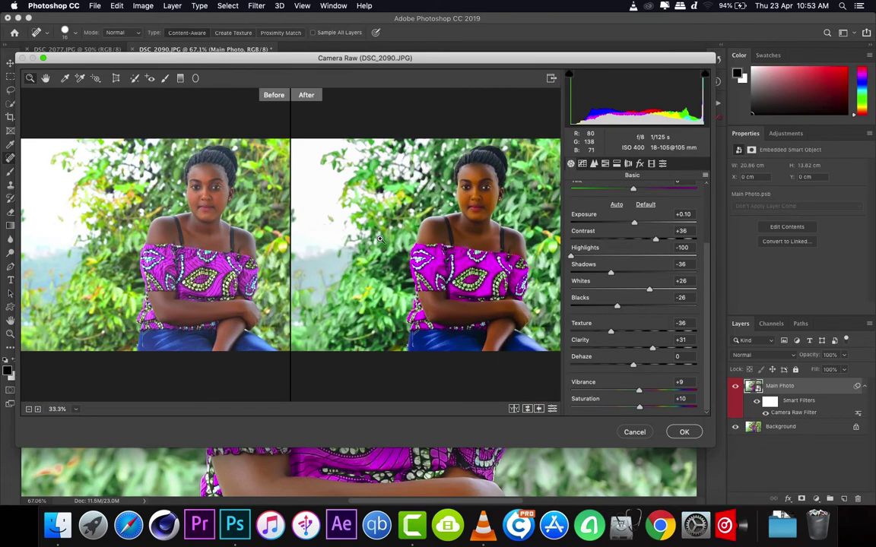
left_click(380, 239)
left_click(380, 240)
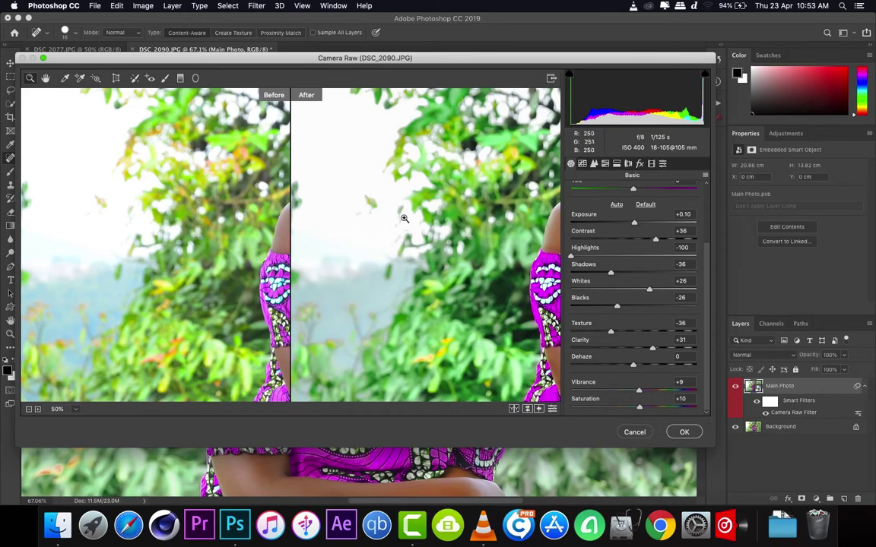
mouse_move(370, 183)
left_mouse_down()
mouse_move(322, 235)
mouse_move(180, 243)
left_mouse_up()
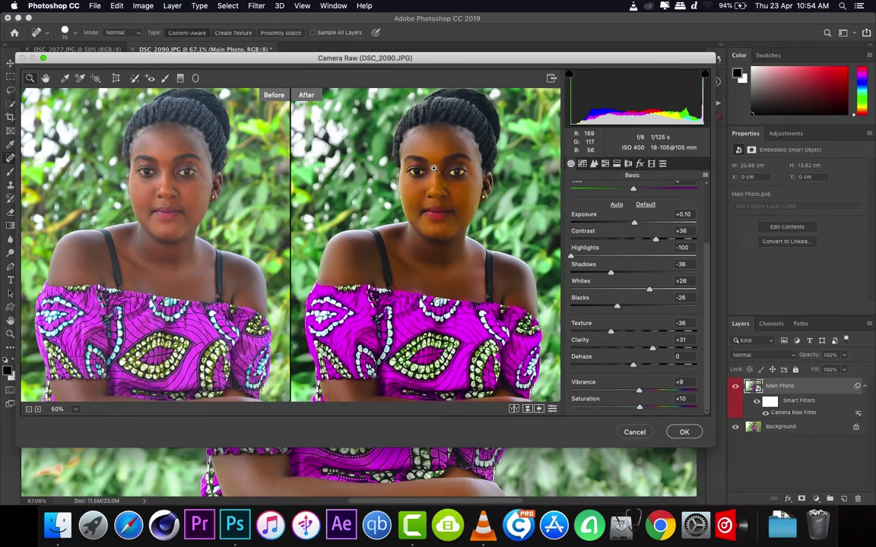
Add a post-crop vignette with Amount -35, Midpoint 39 and Feather 54.
left_click(640, 164)
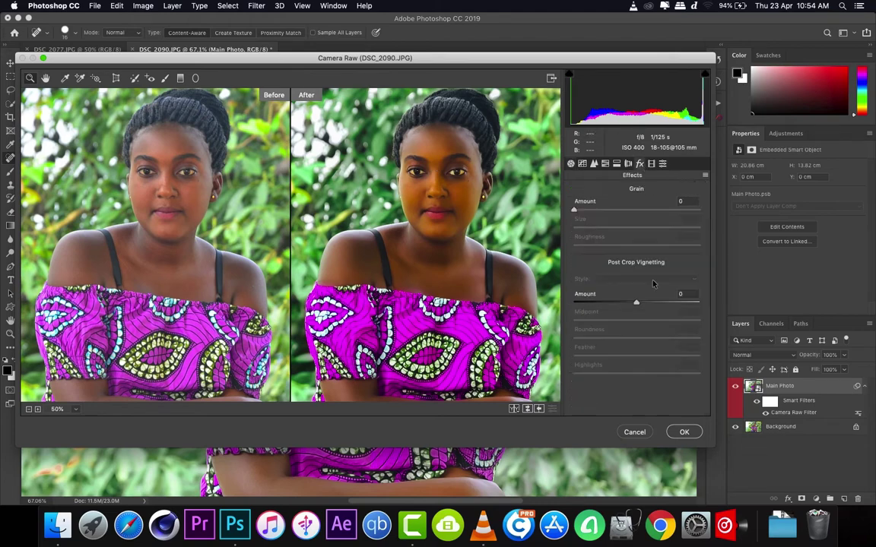
left_click_drag(636, 304, 614, 304)
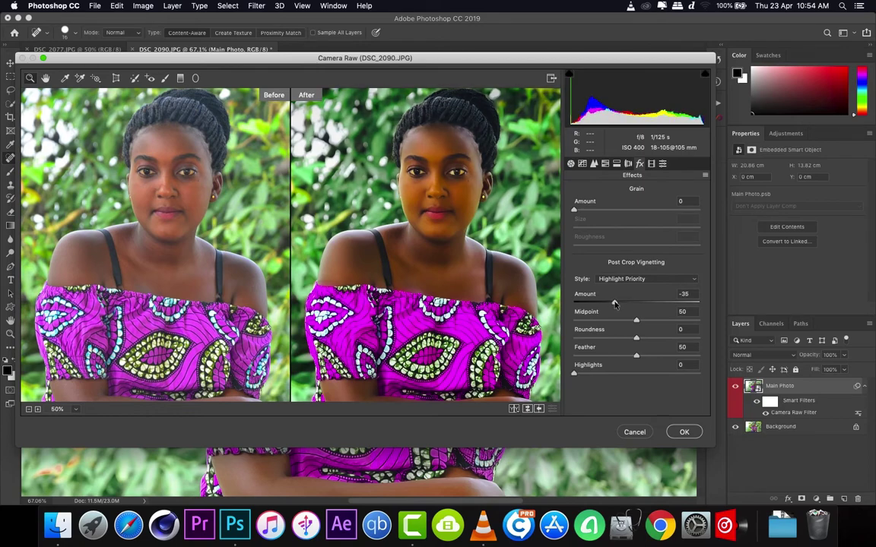
left_click(615, 304)
left_click_drag(636, 320, 623, 322)
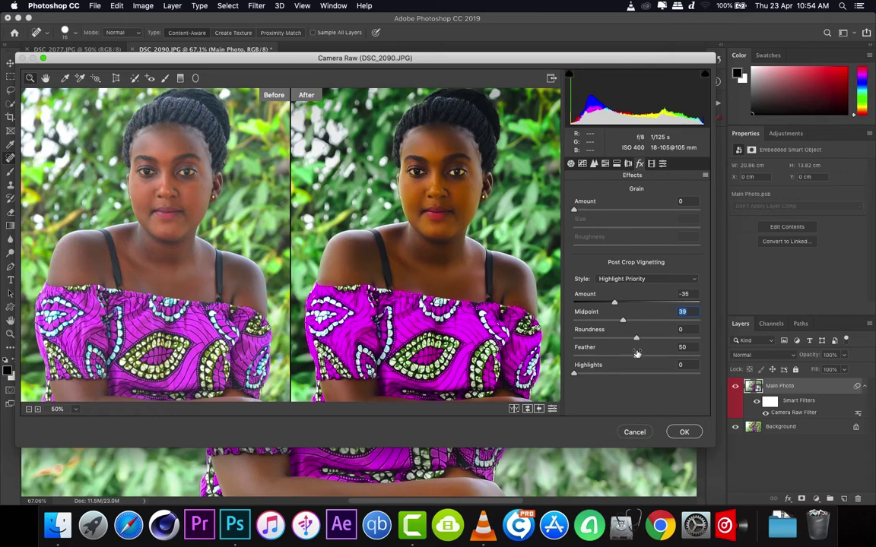
left_click_drag(638, 357, 641, 357)
Commit the Camera Raw filter and toggle the Main Photo layer's visibility to compare before and after.
left_click(686, 433)
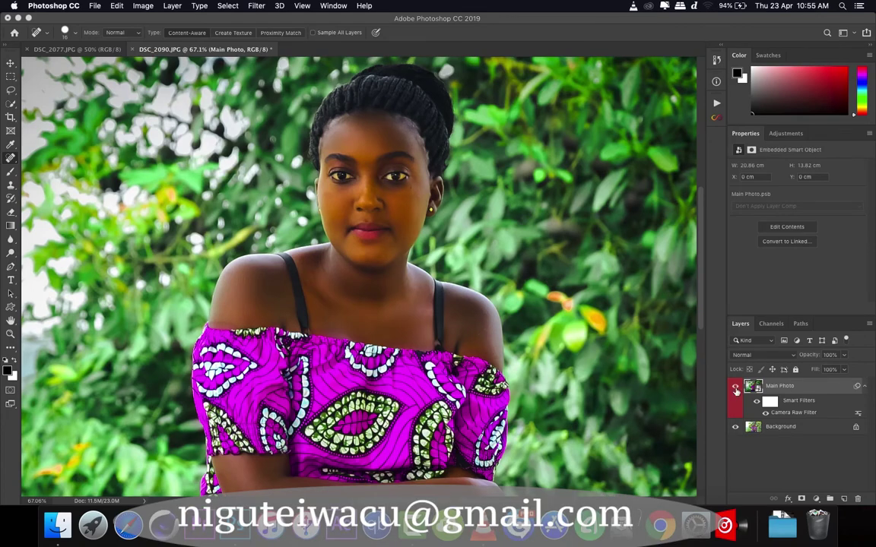
left_click(735, 387)
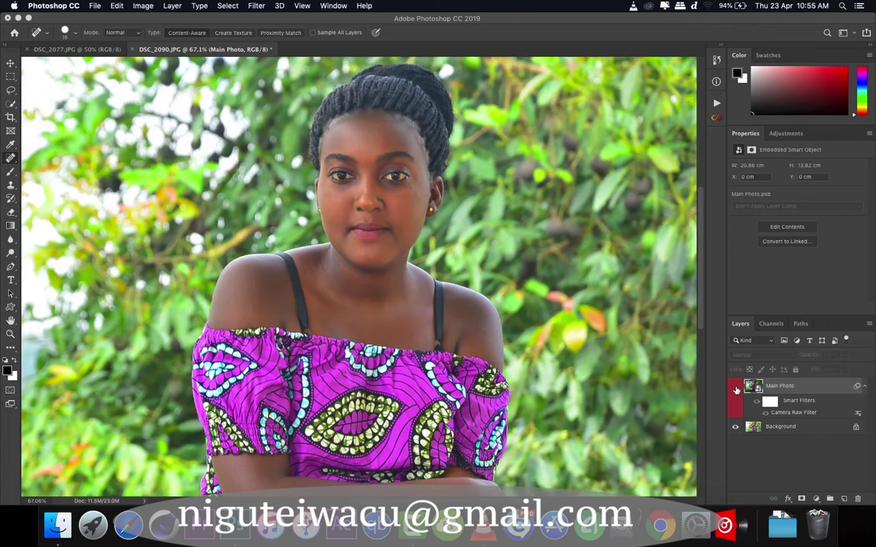
left_click(735, 388)
left_click(736, 388)
left_click(735, 388)
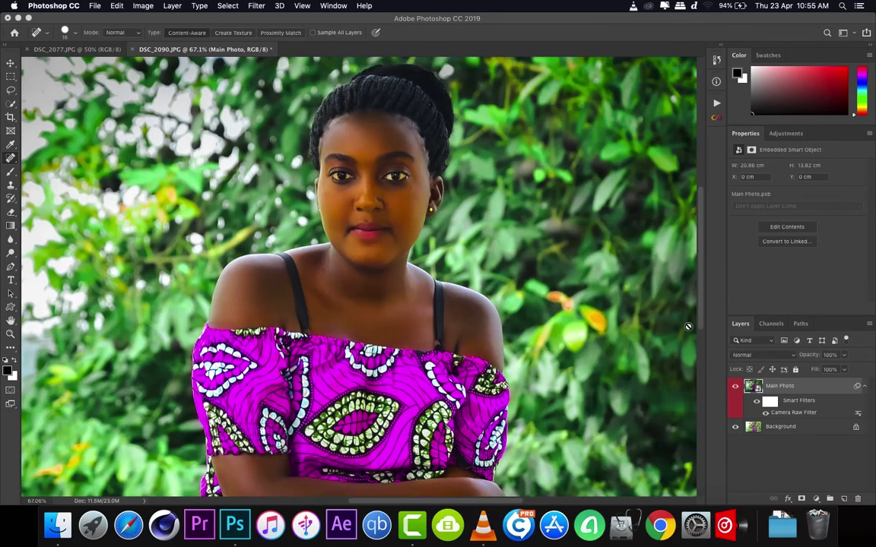